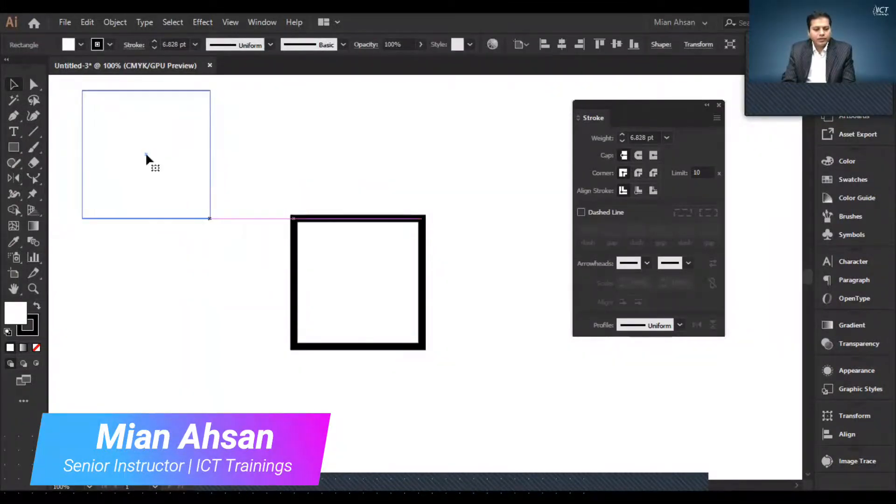
Draw a large circle with the Ellipse tool, below and to the right of the square.
{"action": "left_click", "coordinate": [18, 147]}
{"action": "left_click", "coordinate": [48, 180]}
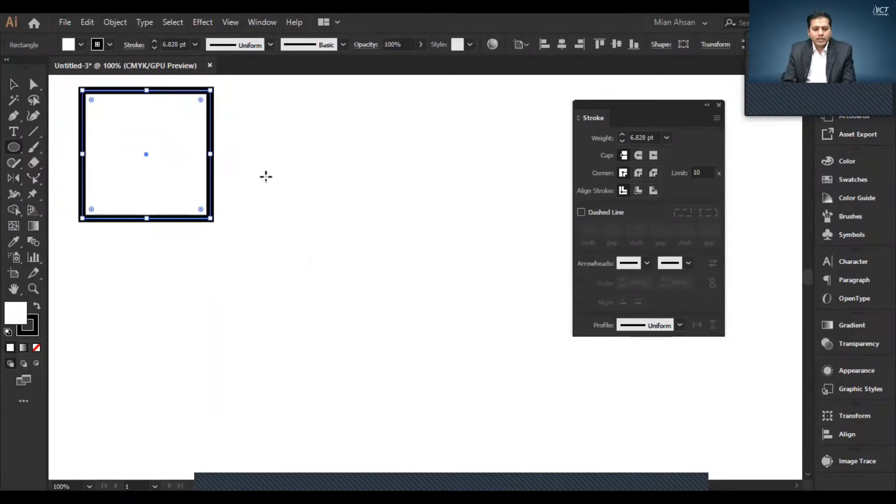
{"action": "left_click_drag", "start_coordinate": [264, 176], "coordinate": [488, 424]}
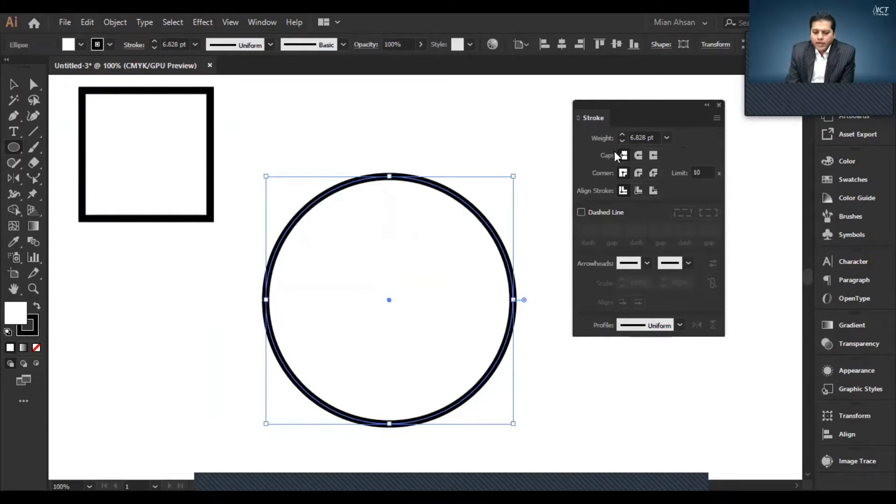
Increase the circle's stroke weight to 14 pt.
{"action": "left_click", "coordinate": [621, 134]}
{"action": "left_click", "coordinate": [621, 135]}
{"action": "left_click", "coordinate": [621, 134]}
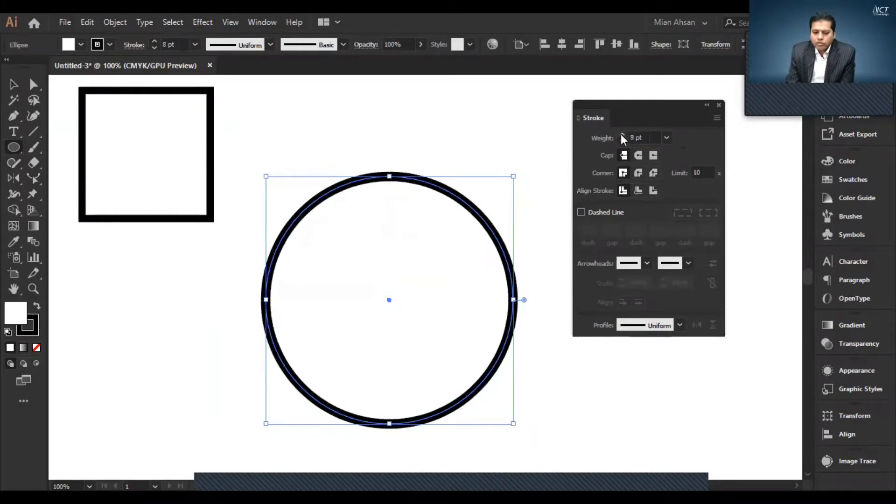
{"action": "left_click", "coordinate": [622, 135]}
{"action": "left_click", "coordinate": [621, 135]}
{"action": "left_click", "coordinate": [621, 135]}
{"action": "left_click", "coordinate": [621, 134]}
{"action": "left_click", "coordinate": [621, 134]}
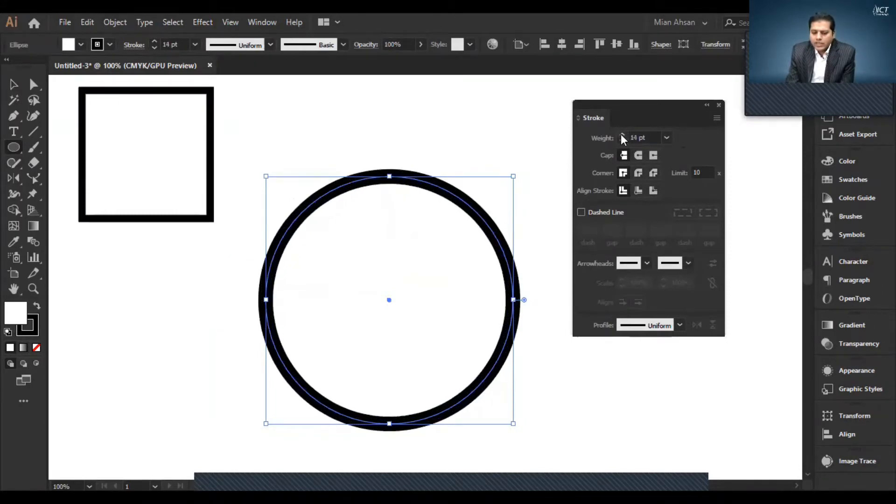
Compare the miter and round corner joins on the circle's stroke and settle on Round Join.
{"action": "left_click", "coordinate": [637, 173]}
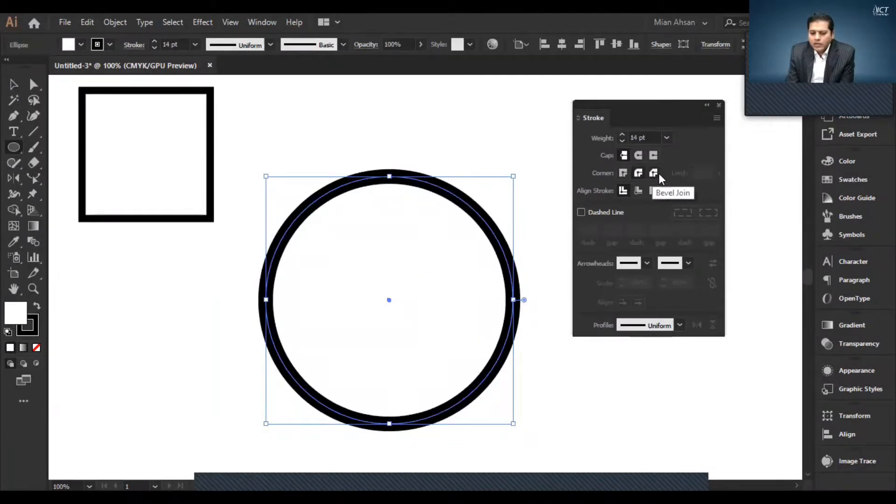
{"action": "left_click", "coordinate": [624, 173]}
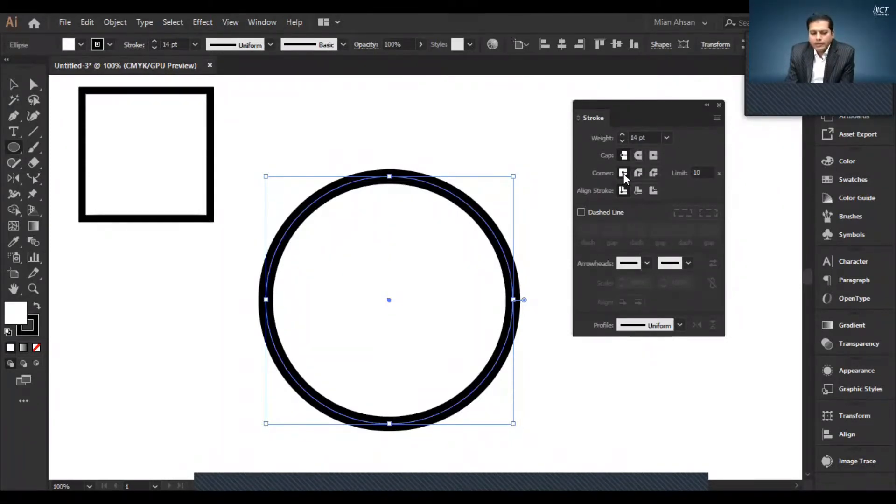
{"action": "left_click", "coordinate": [638, 174]}
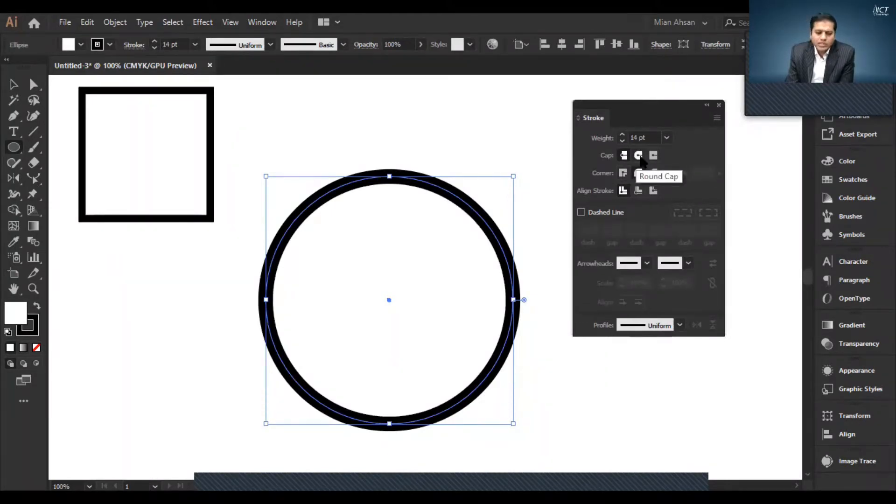
Delete the circle's top anchor point to leave an open lower half-circle arc.
{"action": "left_click", "coordinate": [29, 86]}
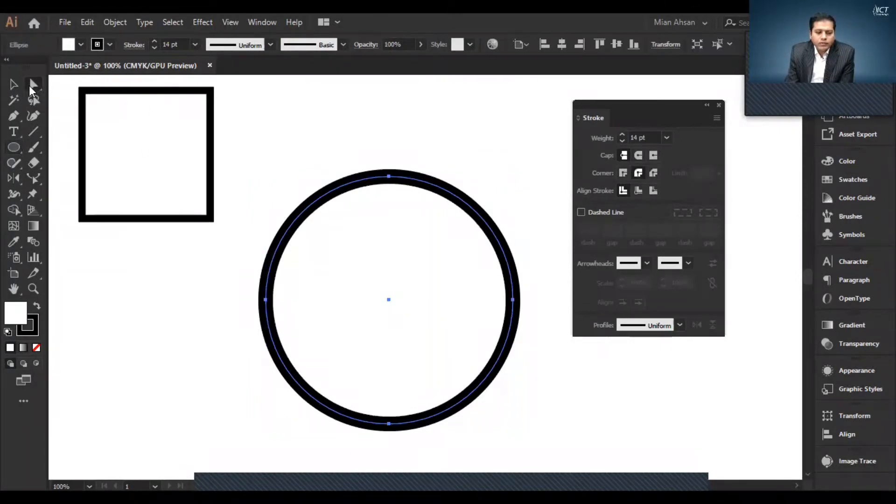
{"action": "left_click", "coordinate": [388, 178]}
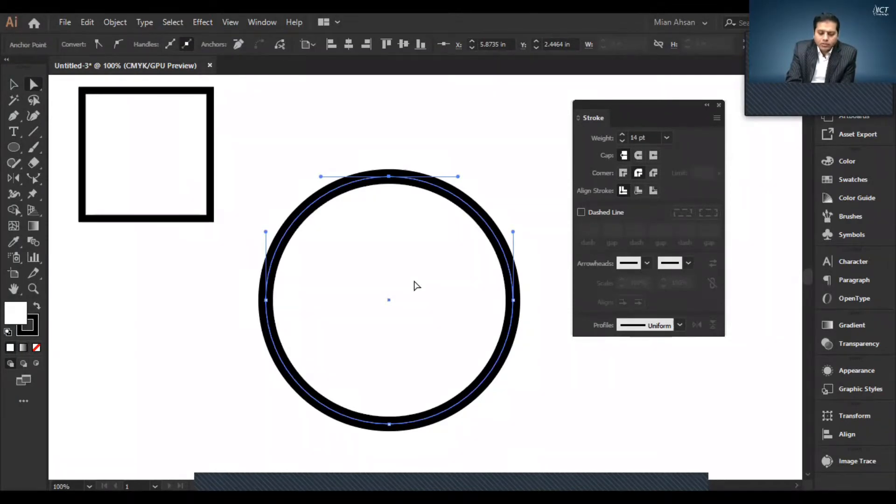
{"action": "key", "text": "Delete"}
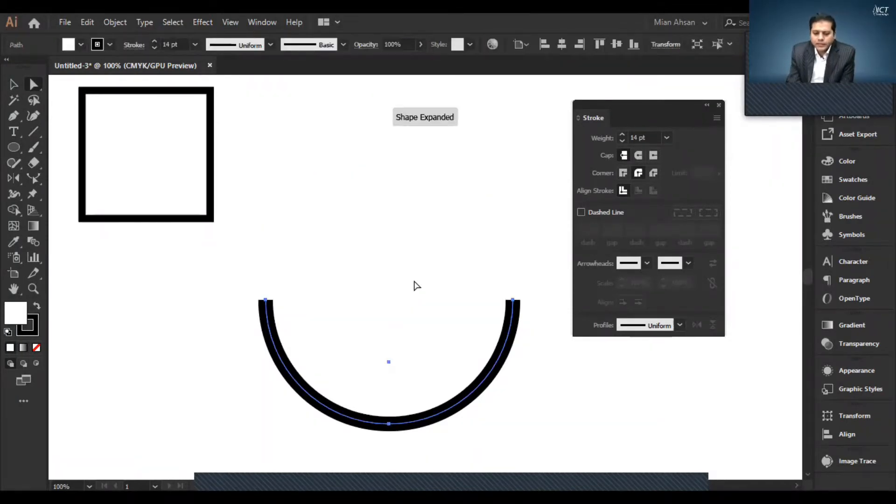
Try the Round Cap and Projecting Cap on the arc's open ends, then restore the Butt Cap.
{"action": "left_click", "coordinate": [637, 153]}
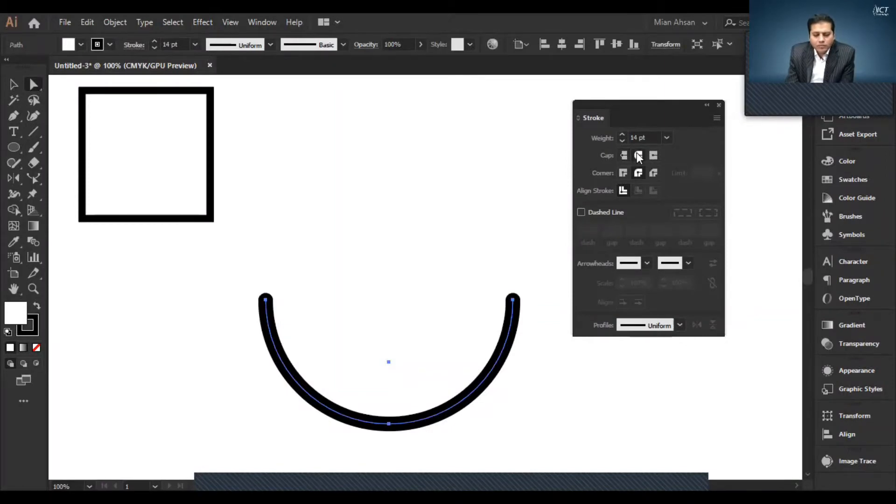
{"action": "left_click", "coordinate": [653, 155]}
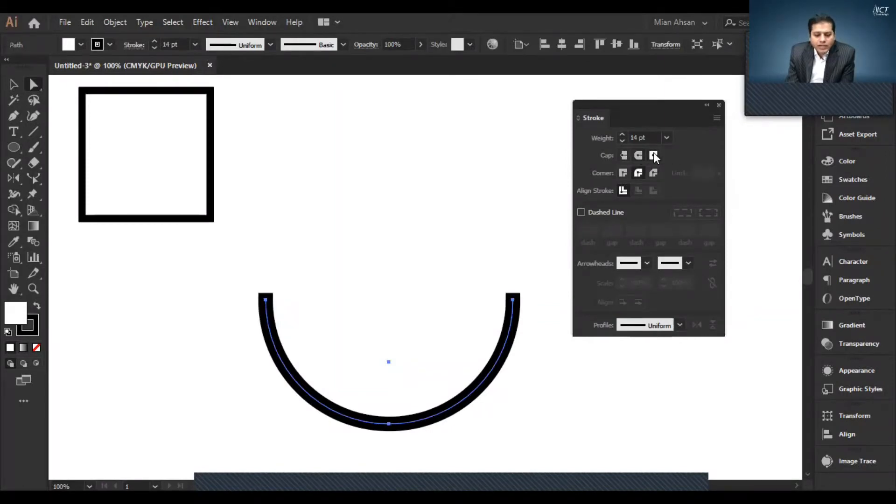
{"action": "left_click", "coordinate": [625, 155]}
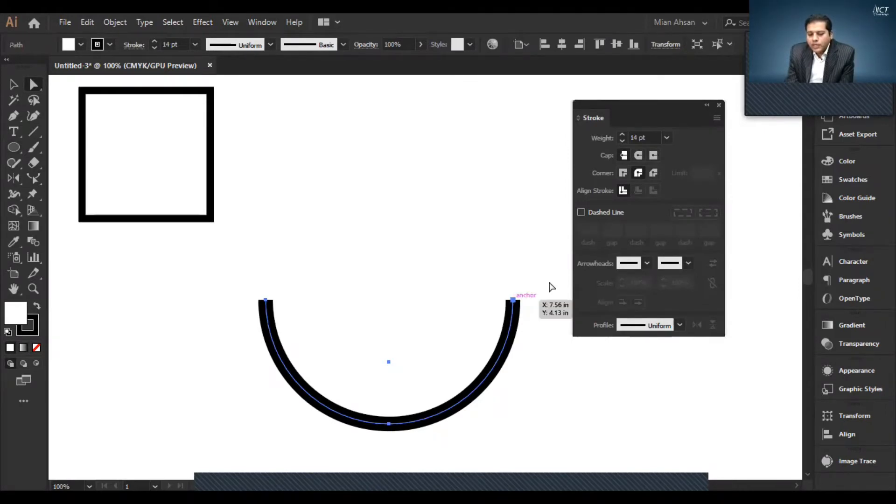
{"action": "left_click", "coordinate": [637, 156]}
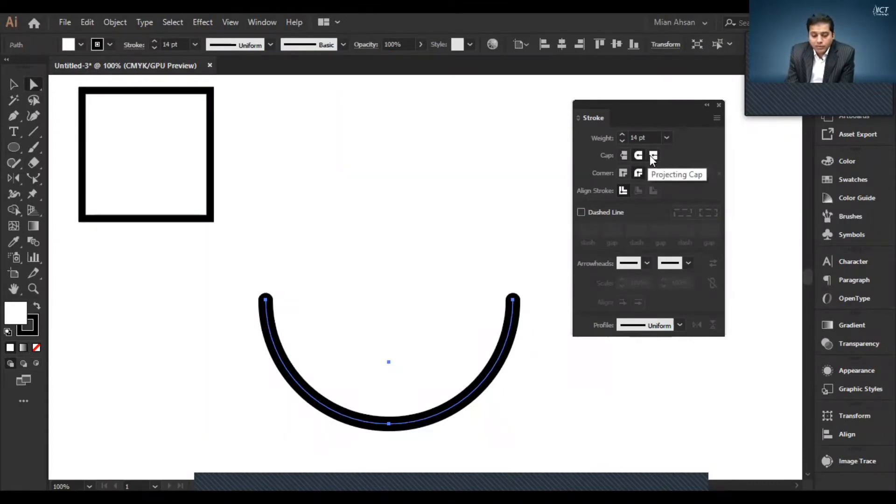
{"action": "left_click", "coordinate": [653, 156]}
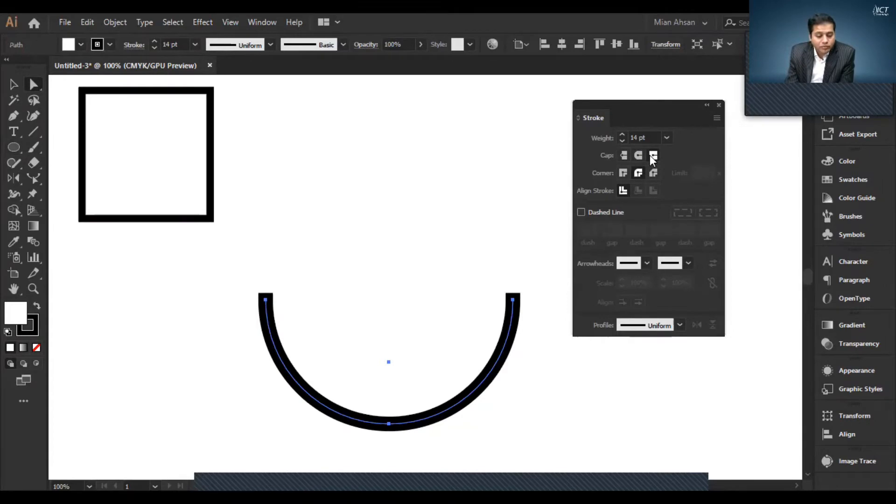
{"action": "left_click", "coordinate": [639, 155]}
{"action": "left_click", "coordinate": [624, 155]}
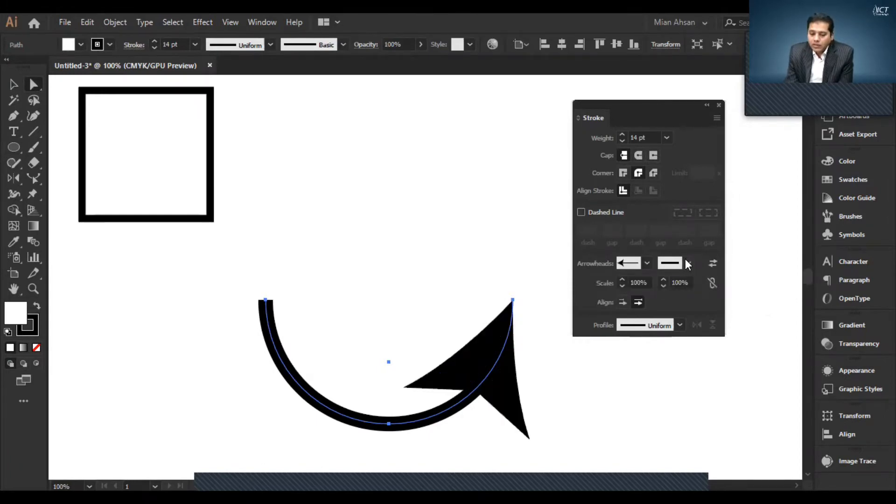
Apply the square Arrow 22 to the arc's end and scale the start arrowhead to 63% and the end one to 37%.
{"action": "left_click", "coordinate": [688, 263]}
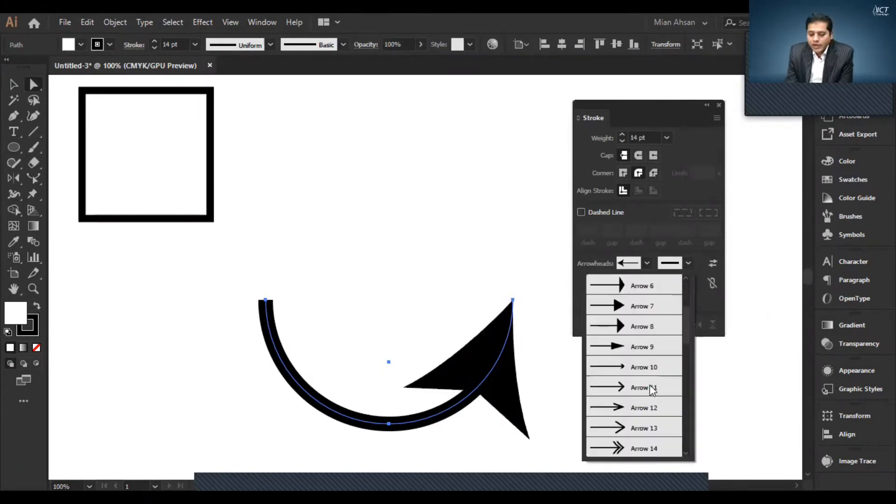
{"action": "scroll", "coordinate": [653, 390], "scroll_direction": "down", "scroll_amount": 5}
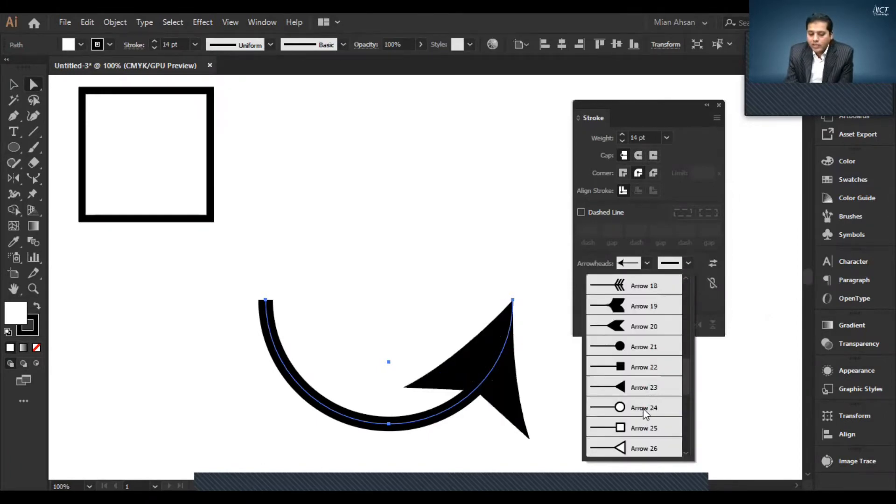
{"action": "left_click", "coordinate": [646, 368]}
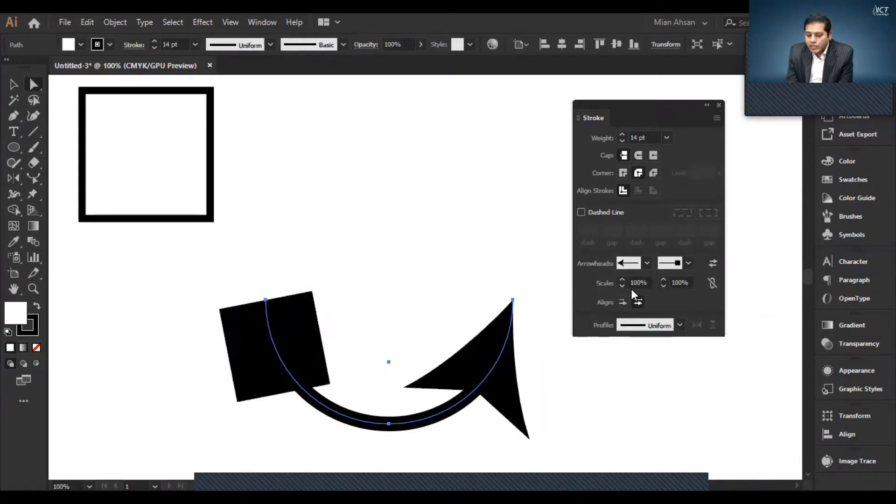
{"action": "left_click_drag", "start_coordinate": [622, 287], "coordinate": [664, 284]}
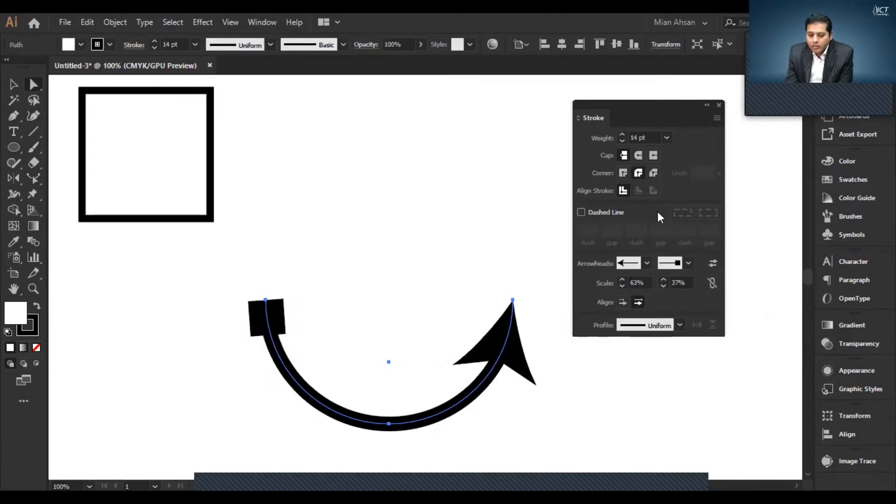
Try the other cap styles on the arrow-tipped arc and set its stroke to Round Cap.
{"action": "left_click", "coordinate": [657, 157]}
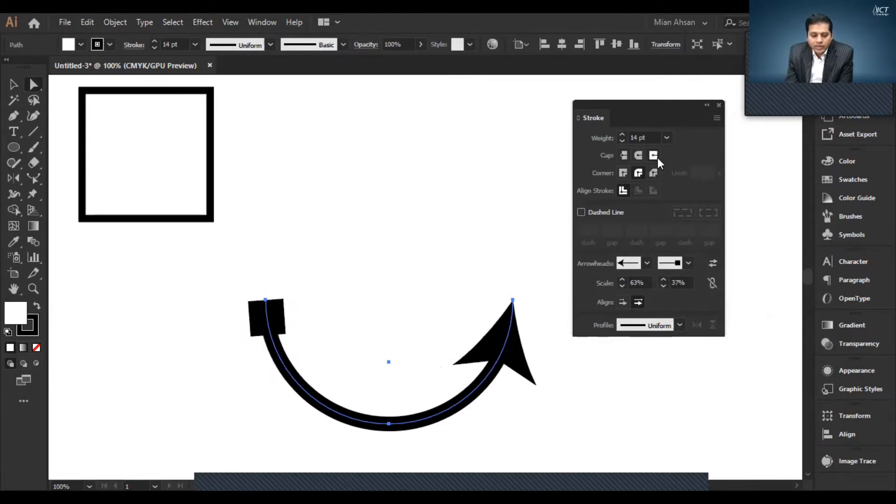
{"action": "left_click", "coordinate": [626, 155]}
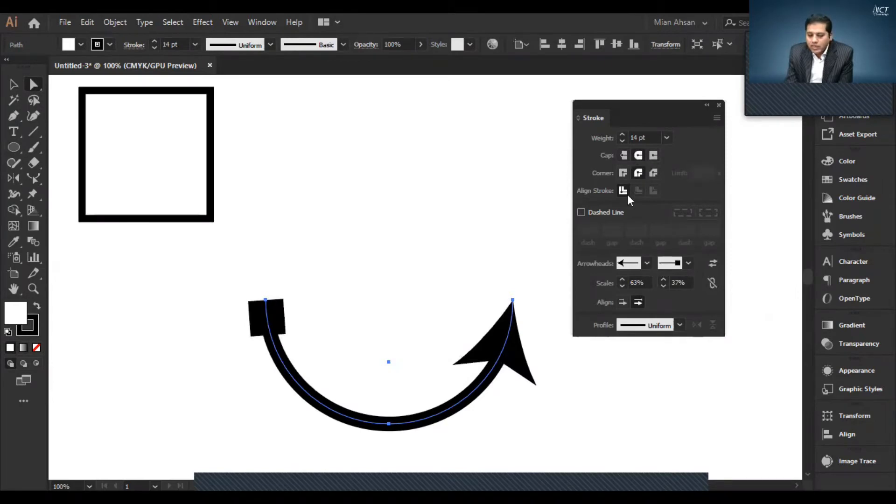
{"action": "left_click", "coordinate": [639, 156]}
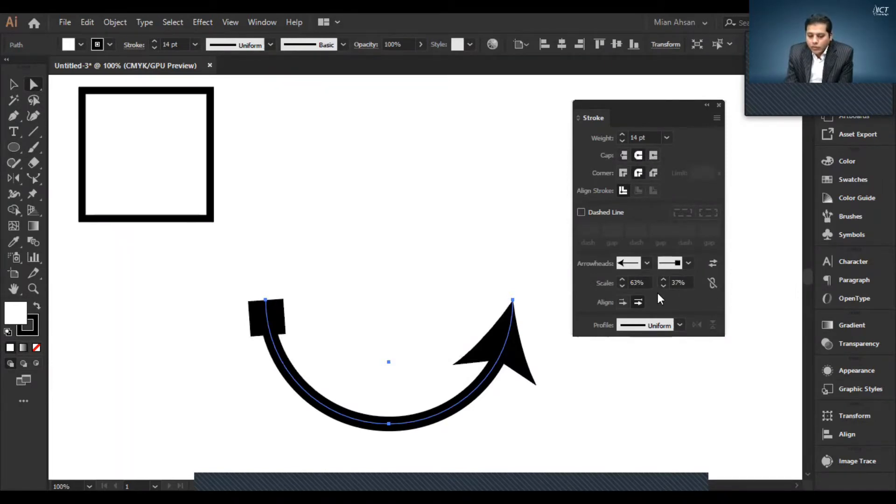
Swap the arc's start and end arrowheads back and forth, finishing with the arrow at the start and the square at the end.
{"action": "left_click", "coordinate": [712, 262]}
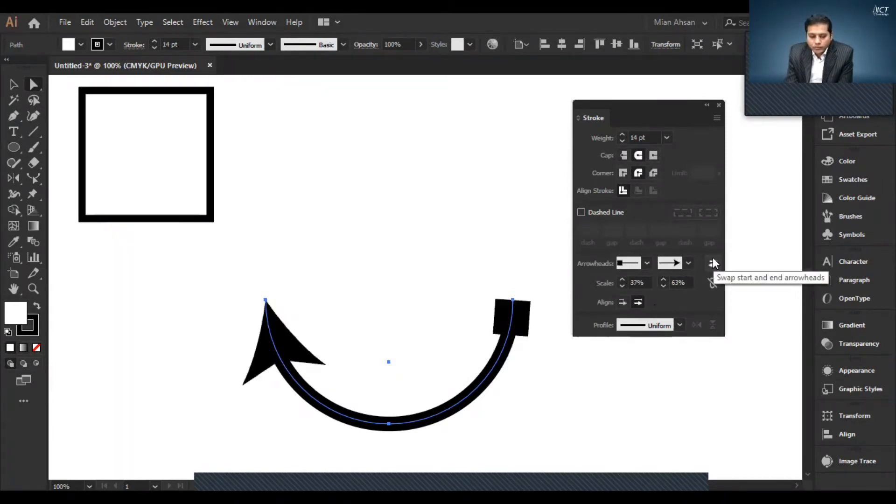
{"action": "left_click", "coordinate": [713, 263]}
{"action": "left_click", "coordinate": [713, 263]}
{"action": "left_click", "coordinate": [712, 263]}
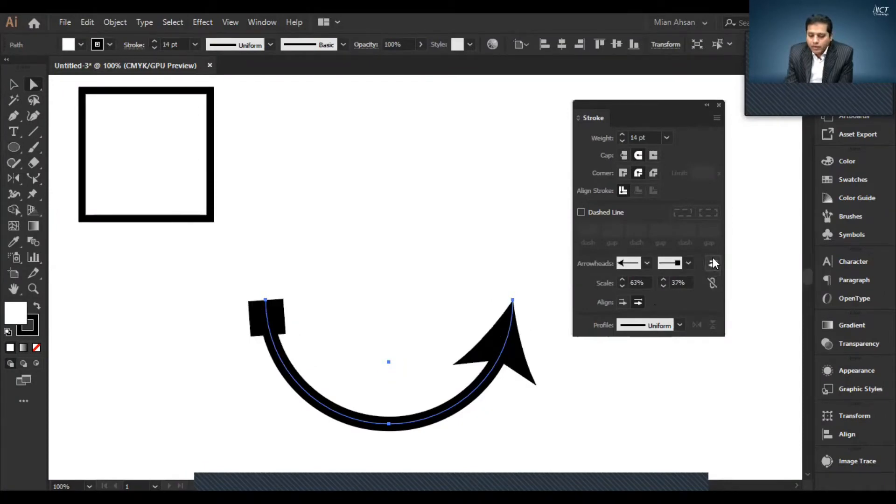
Compare the two arrowhead alignments and keep the one that extends the arrow tips beyond the ends of the path.
{"action": "left_click", "coordinate": [623, 301]}
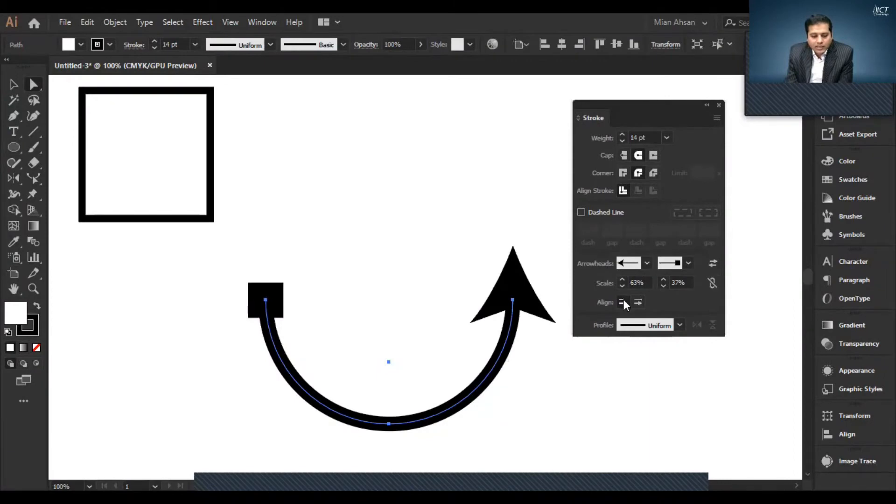
{"action": "left_click", "coordinate": [635, 301]}
{"action": "left_click", "coordinate": [623, 302]}
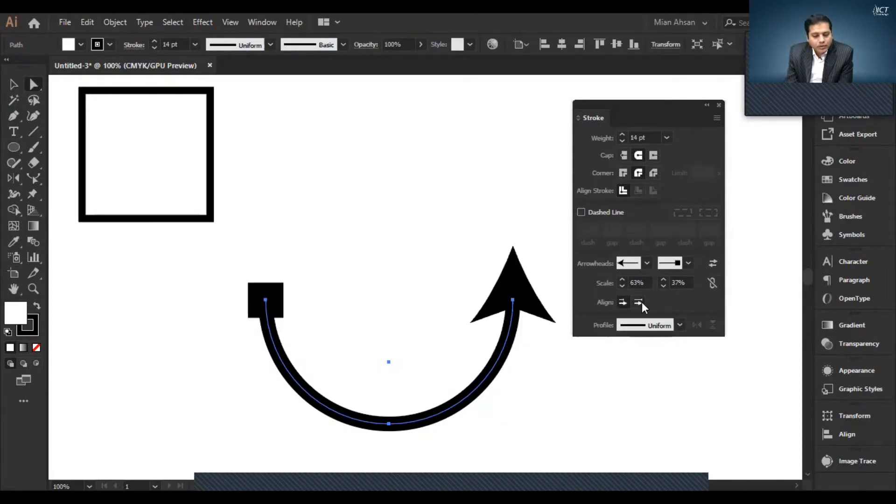
{"action": "left_click", "coordinate": [641, 302]}
{"action": "left_click", "coordinate": [623, 302]}
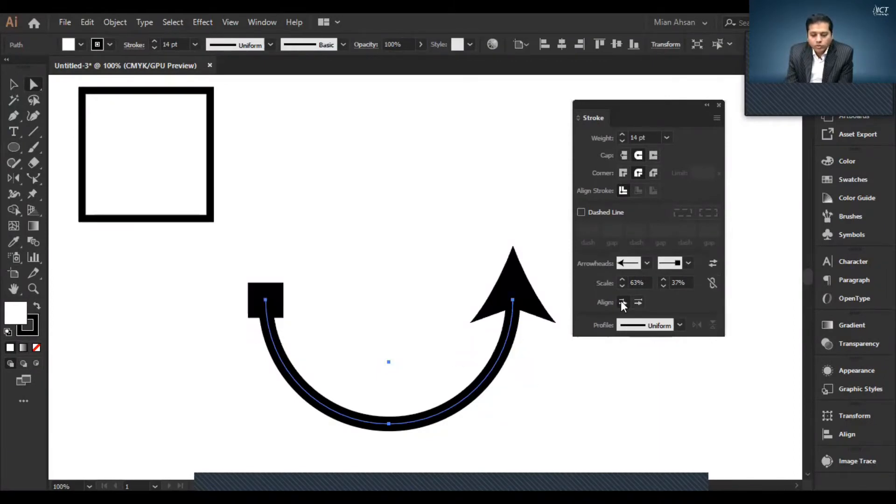
Make the arc's stroke a dashed line with 12 pt dashes and reduce its weight to 5 pt.
{"action": "left_click", "coordinate": [581, 212]}
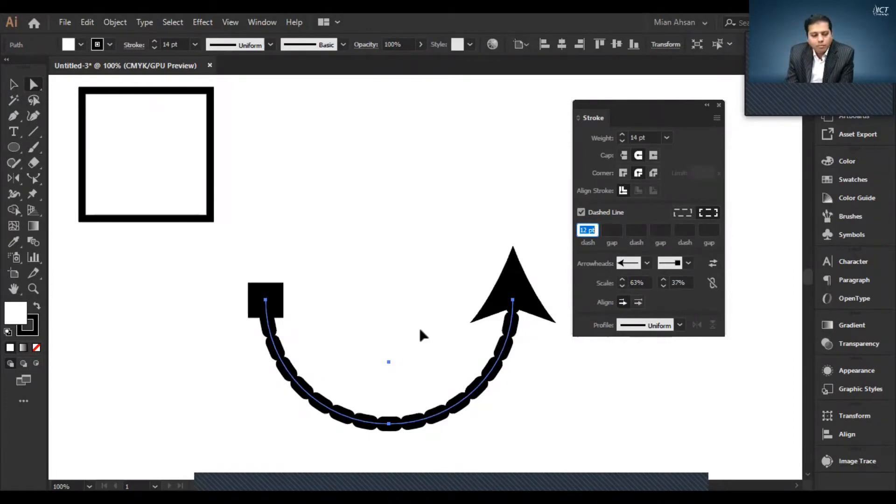
{"action": "left_click", "coordinate": [198, 86], "text": "shift"}
{"action": "left_click", "coordinate": [155, 48]}
{"action": "left_click", "coordinate": [154, 48]}
{"action": "left_click", "coordinate": [154, 49]}
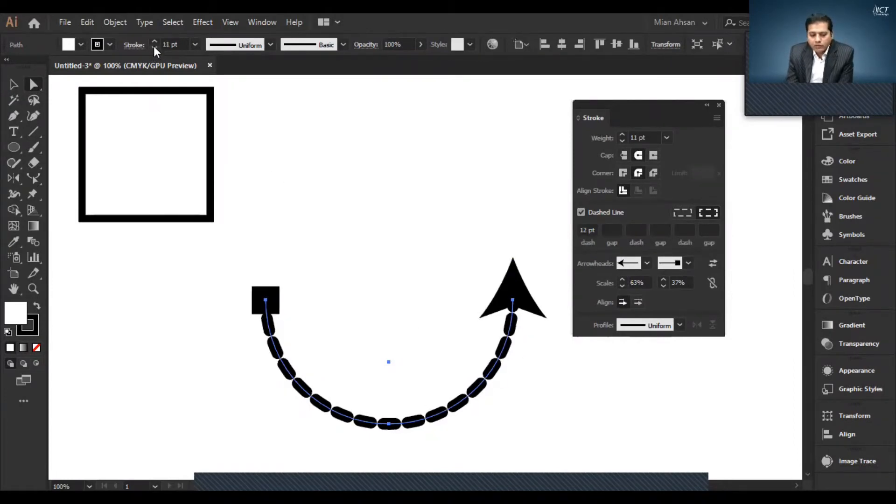
{"action": "left_click", "coordinate": [154, 48]}
{"action": "left_click", "coordinate": [154, 48]}
{"action": "left_click", "coordinate": [154, 48]}
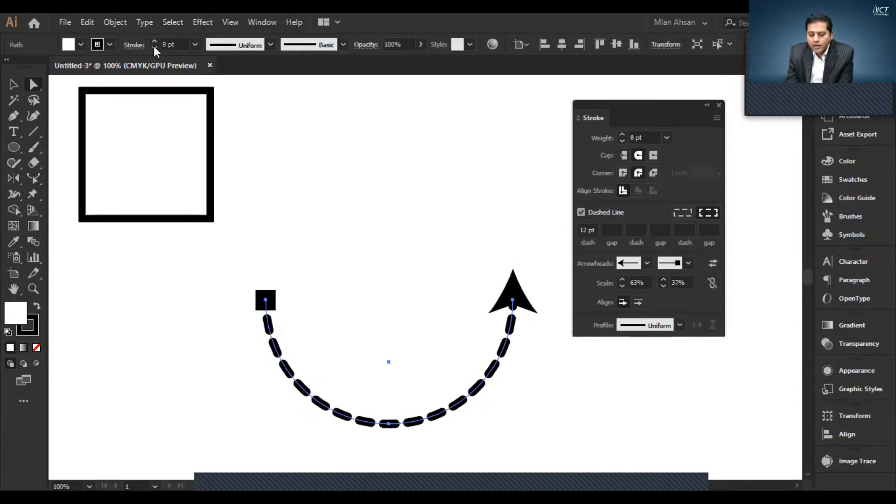
{"action": "left_click", "coordinate": [155, 48]}
{"action": "left_click", "coordinate": [155, 48]}
{"action": "left_click", "coordinate": [155, 48]}
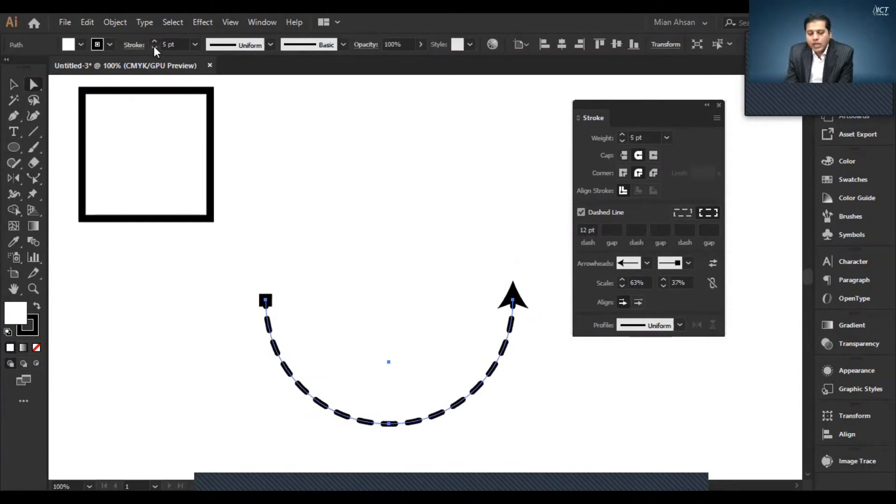
Increase the dashed arc's stroke weight to 16 pt.
{"action": "left_click", "coordinate": [154, 42]}
{"action": "left_click", "coordinate": [154, 41]}
{"action": "left_click", "coordinate": [154, 41]}
{"action": "left_click", "coordinate": [154, 41]}
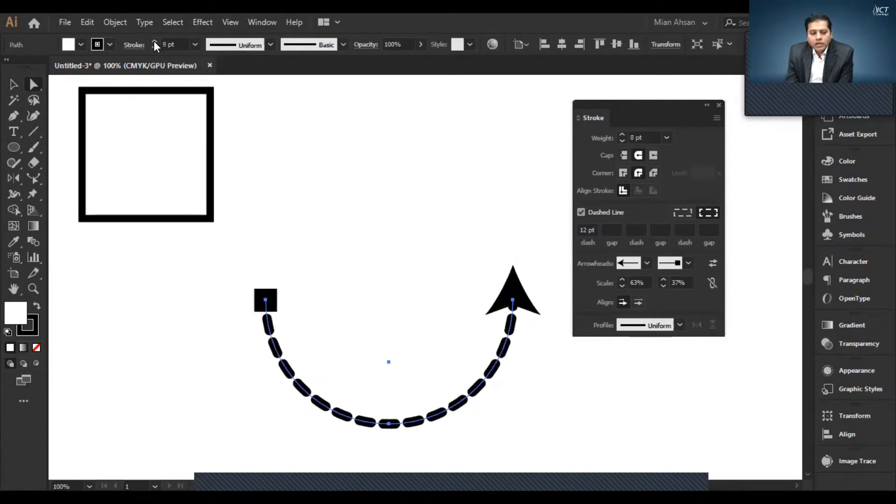
{"action": "left_click", "coordinate": [154, 41]}
{"action": "left_click", "coordinate": [154, 42]}
{"action": "left_click", "coordinate": [154, 42]}
{"action": "left_click", "coordinate": [154, 41]}
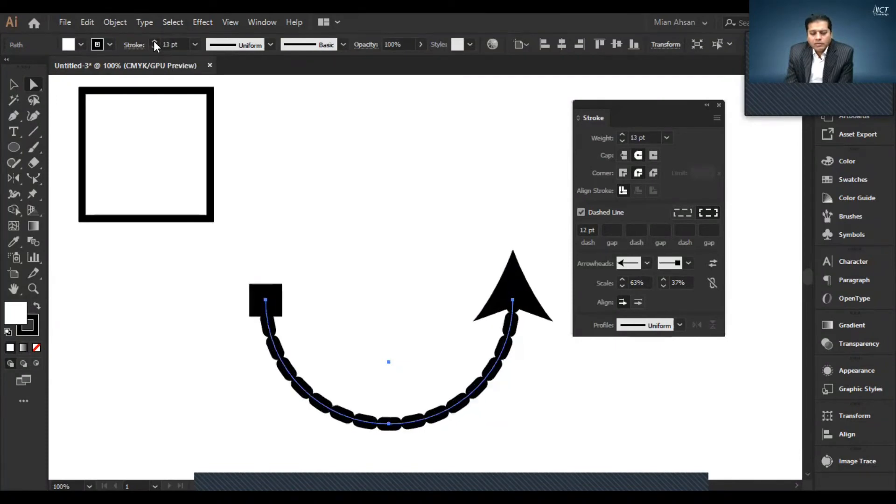
{"action": "left_click", "coordinate": [154, 42]}
{"action": "left_click", "coordinate": [154, 41]}
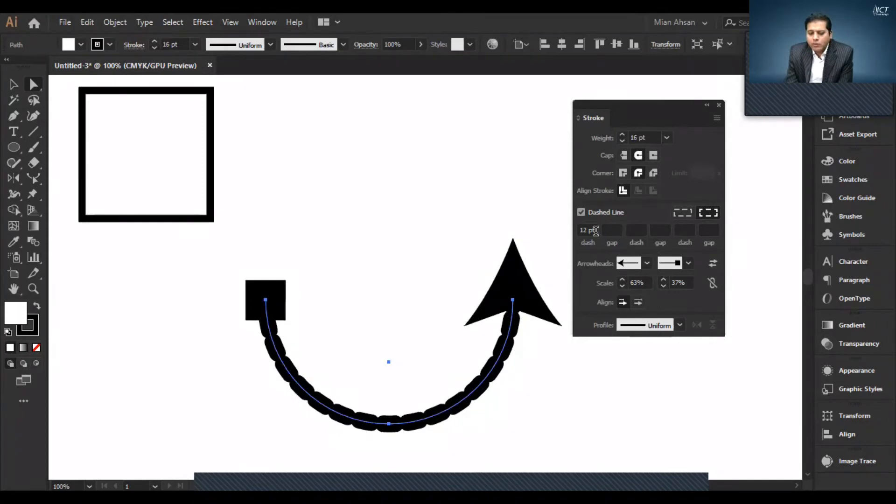
Try gaps of 20 pt and 30 pt between the arc's 12 pt dashes.
{"action": "left_click", "coordinate": [595, 230]}
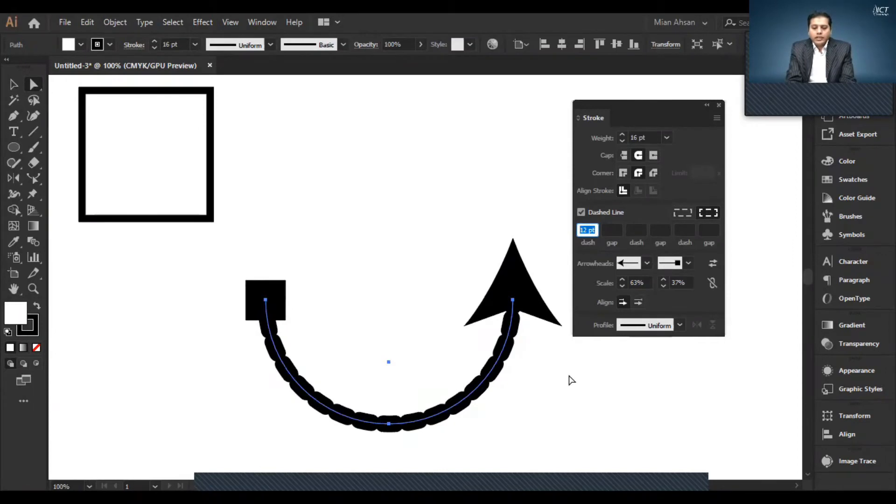
{"action": "key", "text": "Tab"}
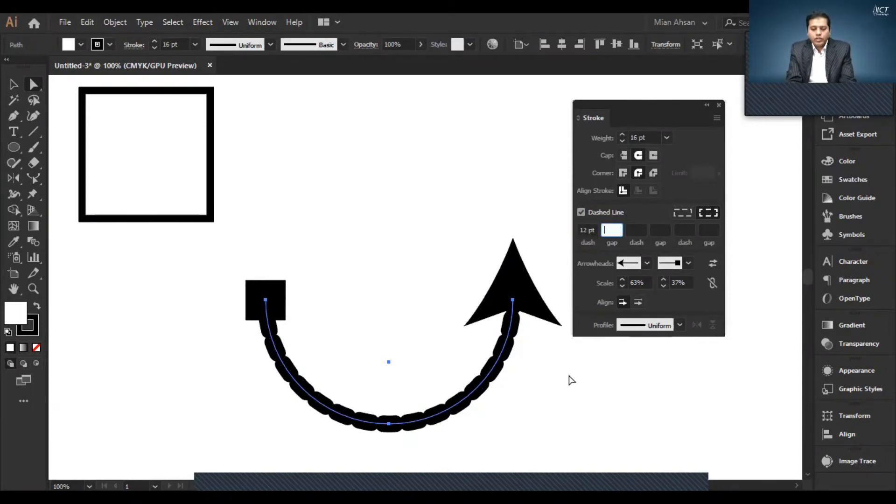
{"action": "type", "text": "20"}
{"action": "key", "text": "Tab"}
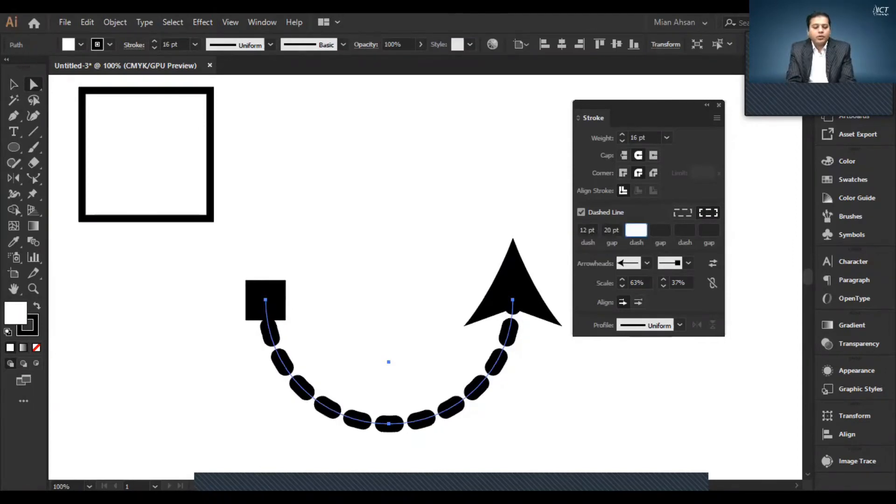
{"action": "left_click", "coordinate": [616, 230]}
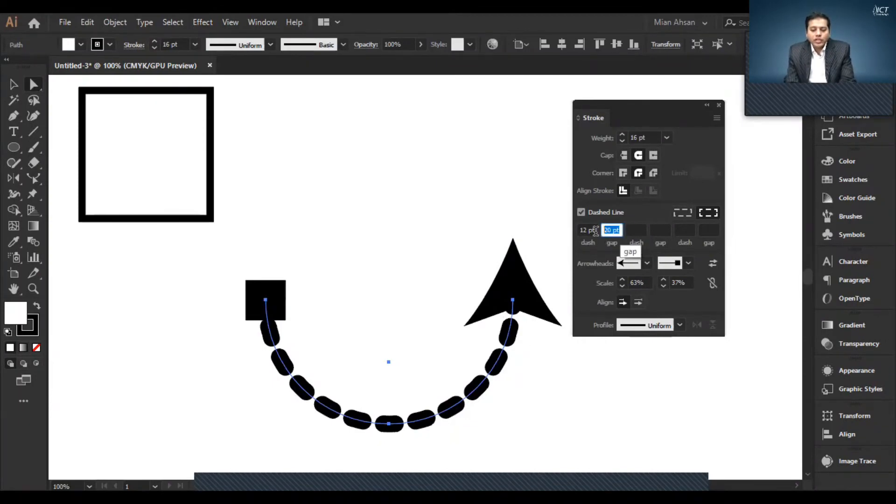
{"action": "type", "text": "30"}
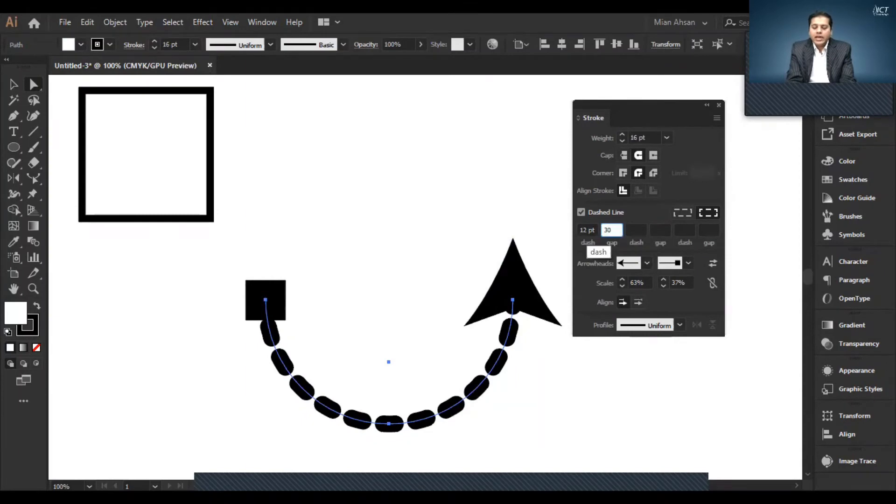
{"action": "key", "text": "Tab"}
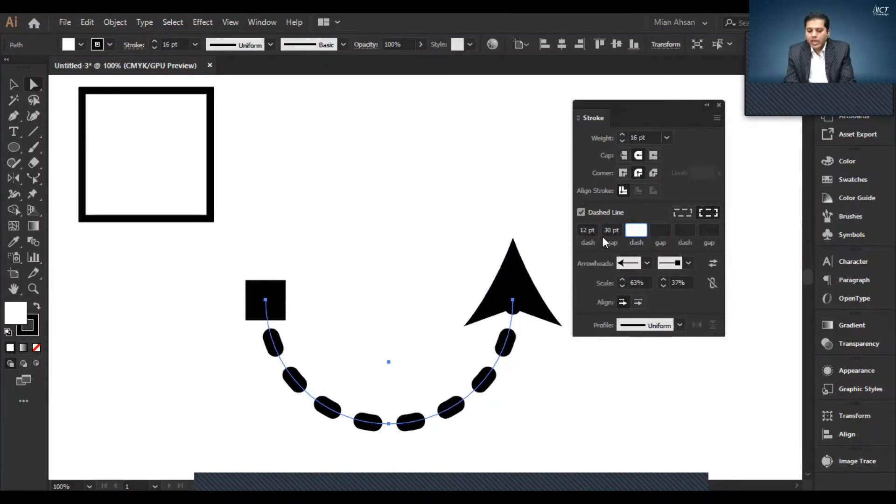
Set the gap between the arc's dashes to 0 pt.
{"action": "left_click", "coordinate": [619, 228]}
{"action": "type", "text": "0"}
{"action": "key", "text": "Tab"}
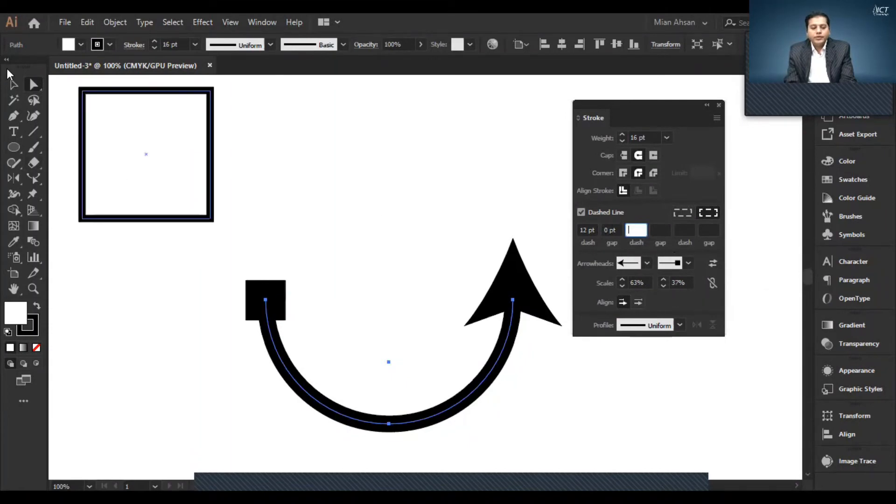
Move the arc up and to the left, and place the square below and right of it, enlarged to about 1.5 times.
{"action": "left_click", "coordinate": [12, 85]}
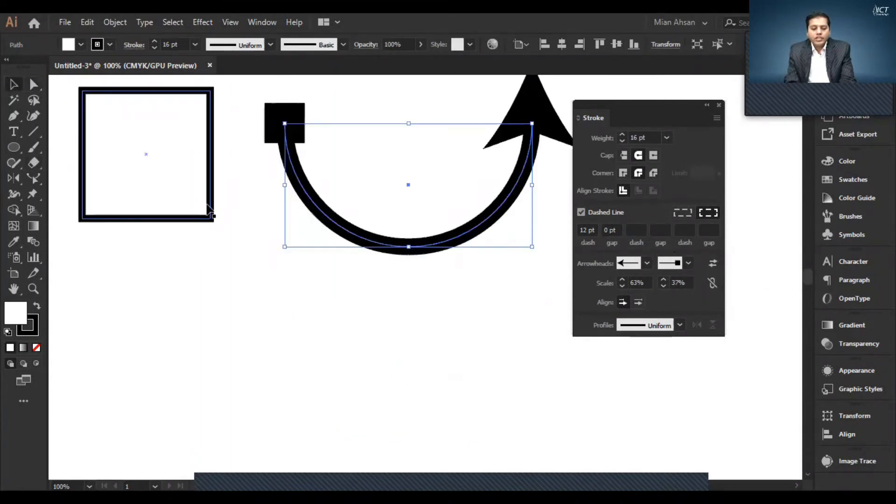
{"action": "left_click", "coordinate": [206, 195]}
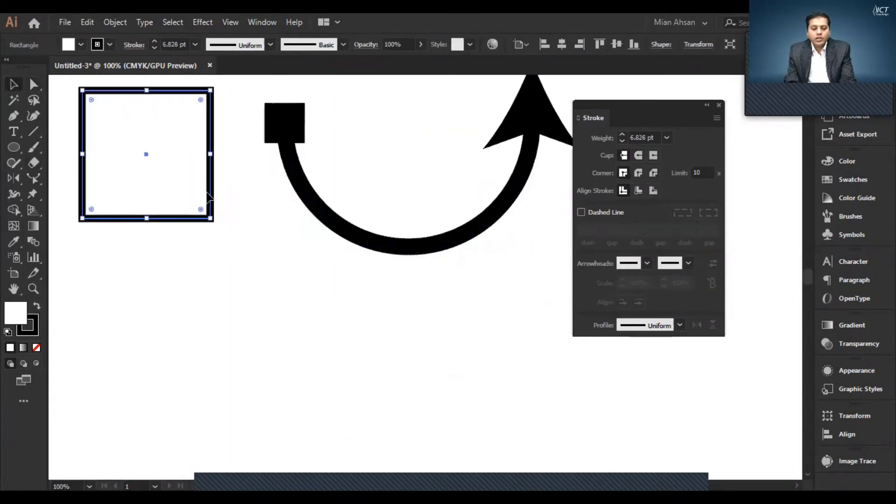
{"action": "mouse_move", "coordinate": [205, 195]}
{"action": "left_mouse_down"}
{"action": "mouse_move", "coordinate": [261, 345]}
{"action": "mouse_move", "coordinate": [299, 397]}
{"action": "left_mouse_up"}
{"action": "left_click_drag", "start_coordinate": [291, 336], "coordinate": [479, 336]}
{"action": "left_click_drag", "start_coordinate": [459, 240], "coordinate": [232, 214]}
{"action": "left_click_drag", "start_coordinate": [242, 220], "coordinate": [242, 220]}
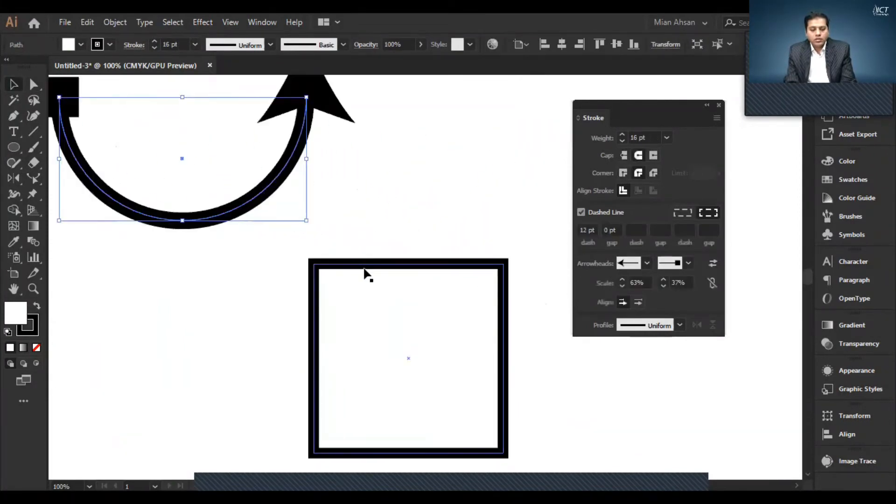
{"action": "left_click_drag", "start_coordinate": [366, 269], "coordinate": [366, 233]}
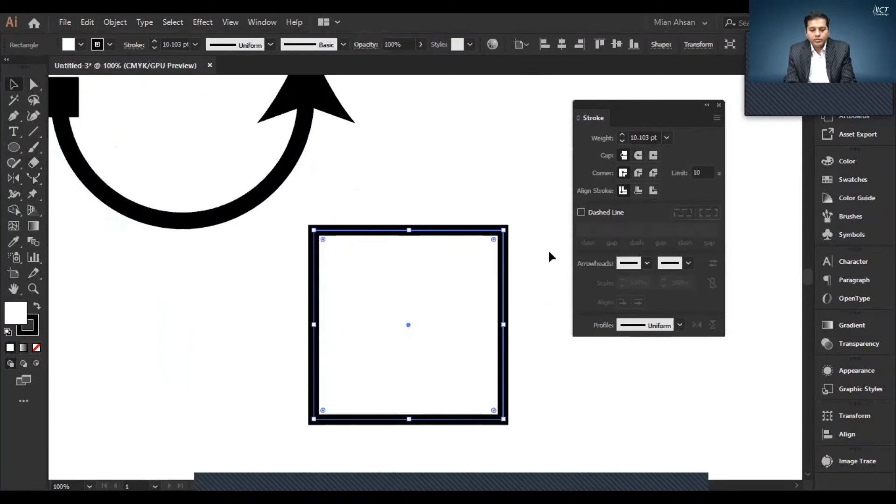
Make the square's stroke a dashed line with 12 pt dashes and 12 pt gaps.
{"action": "left_click", "coordinate": [581, 212]}
{"action": "left_click", "coordinate": [611, 230]}
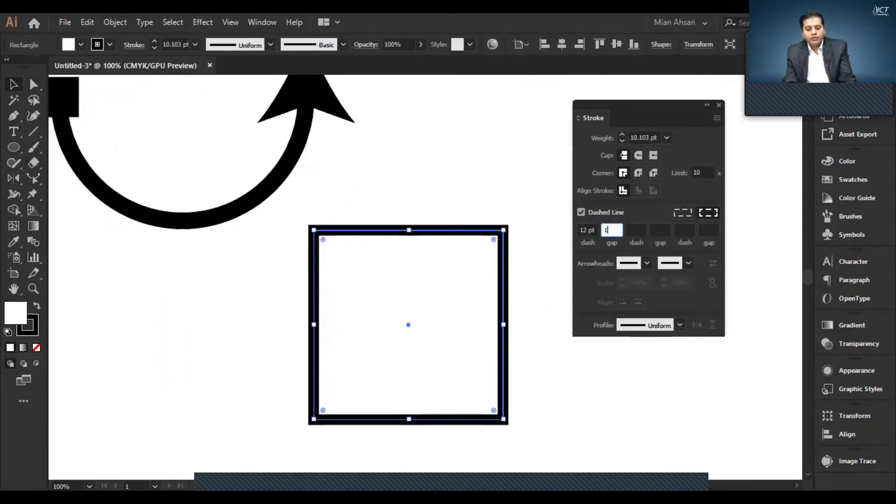
{"action": "type", "text": "12"}
{"action": "key", "text": "Tab"}
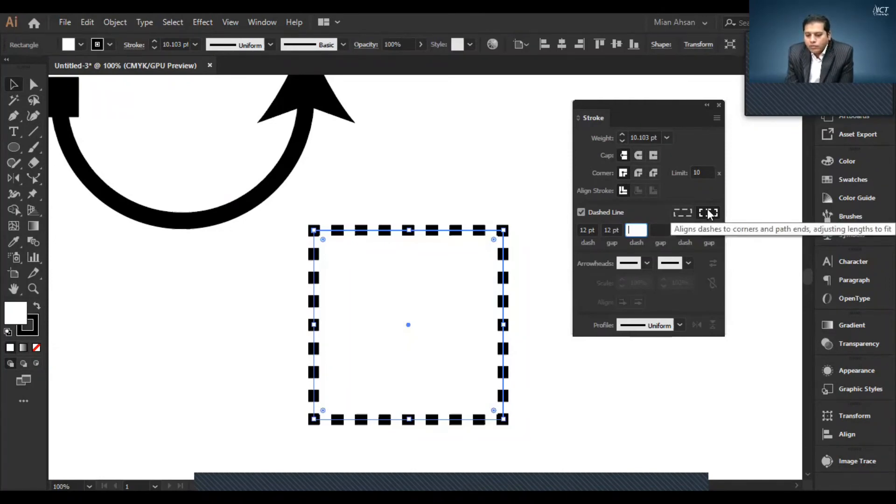
Compare the two dash alignments on the square and keep the one that aligns dashes to corners and path ends.
{"action": "left_click", "coordinate": [680, 213]}
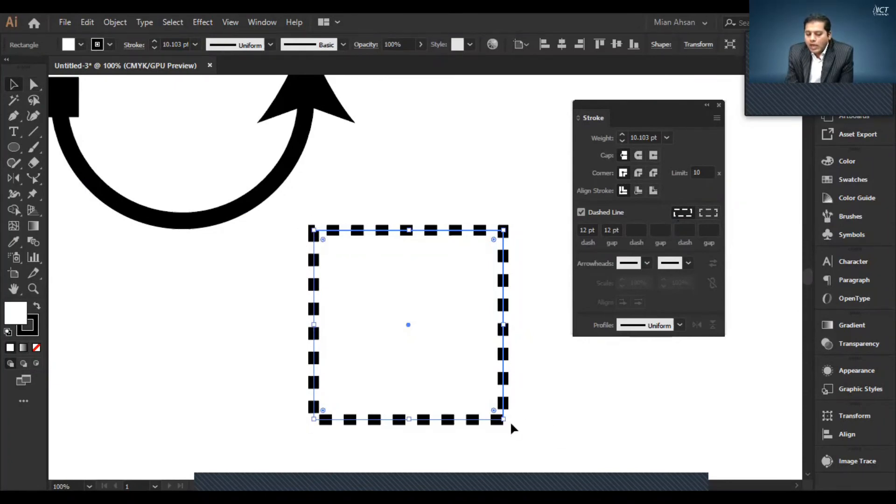
{"action": "left_click", "coordinate": [711, 213]}
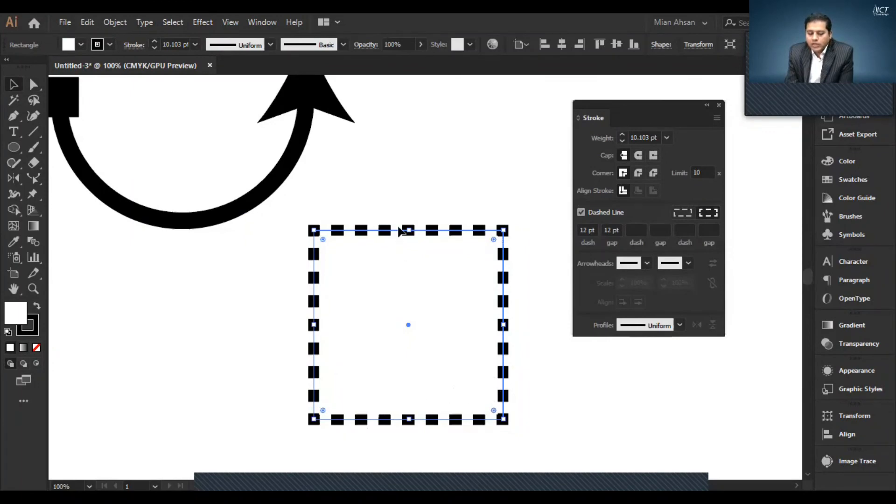
{"action": "left_click_drag", "start_coordinate": [387, 234], "coordinate": [435, 270]}
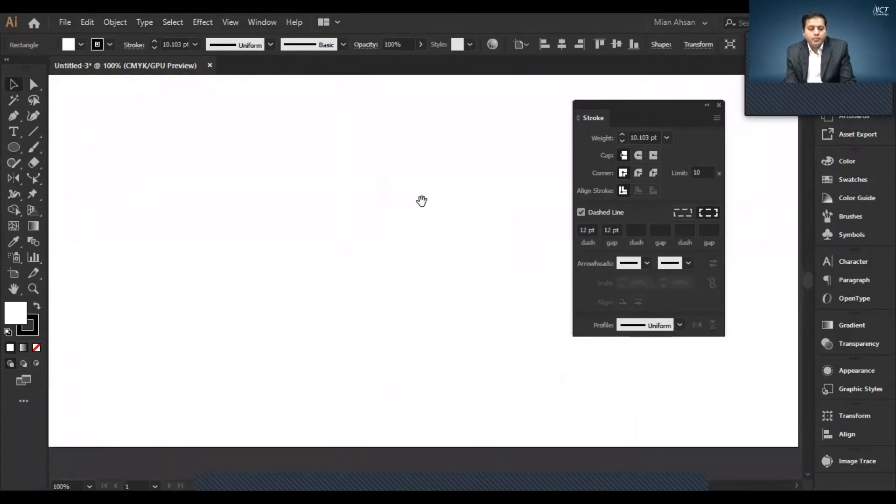